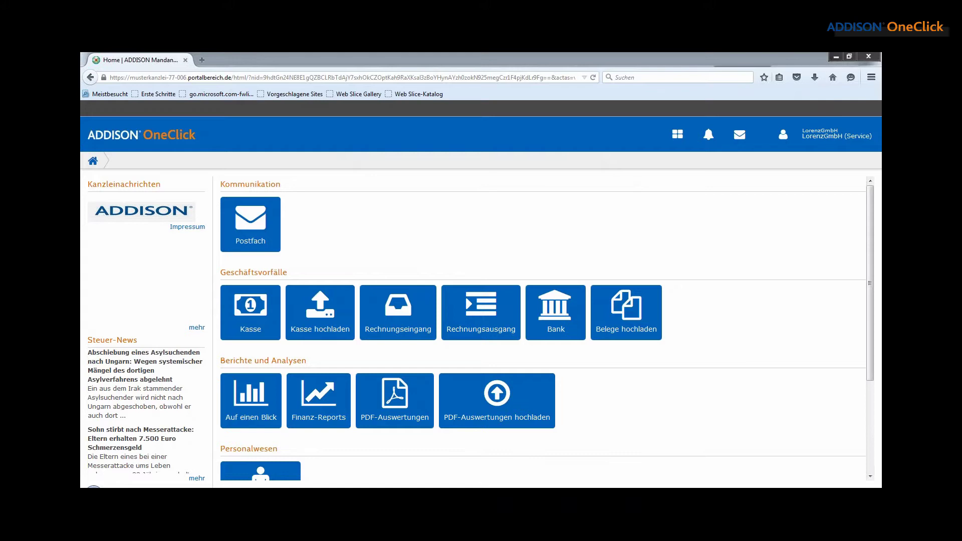
Step: Open the Vorerfassung settings and examine the Kontaktdaten and Kontierungsdaten sections of the Mandant page
{"action": "scroll", "coordinate": [865, 241], "scroll_direction": "down", "scroll_amount": 5}
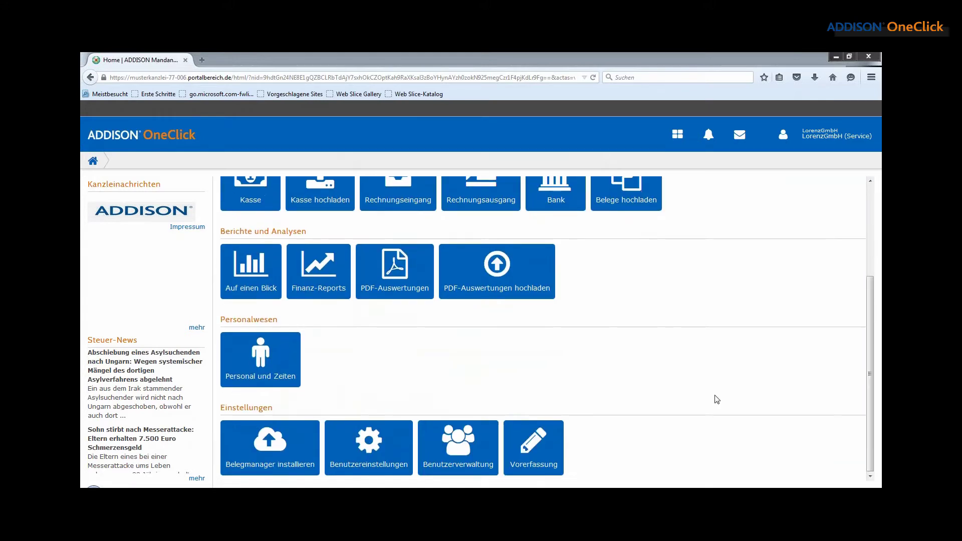
{"action": "left_click", "coordinate": [547, 447]}
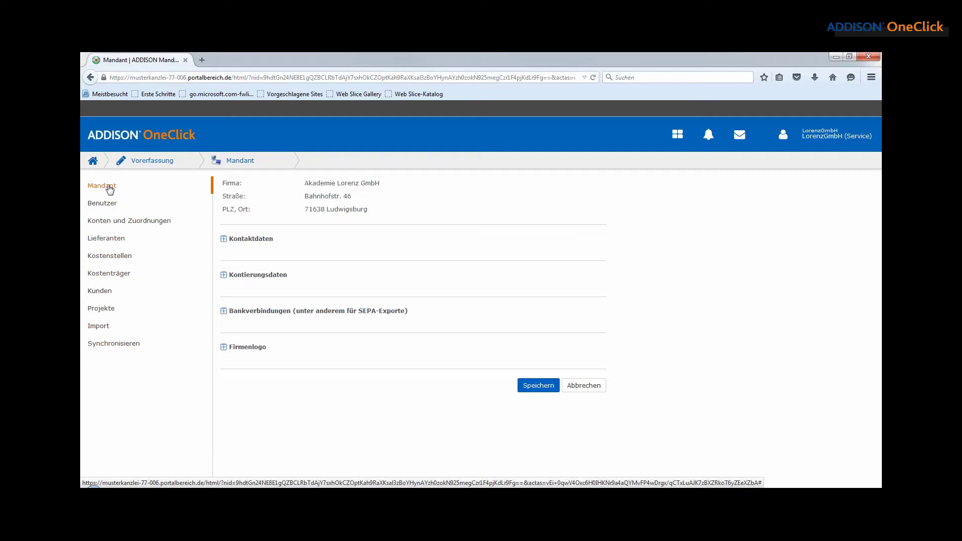
{"action": "left_click", "coordinate": [223, 239]}
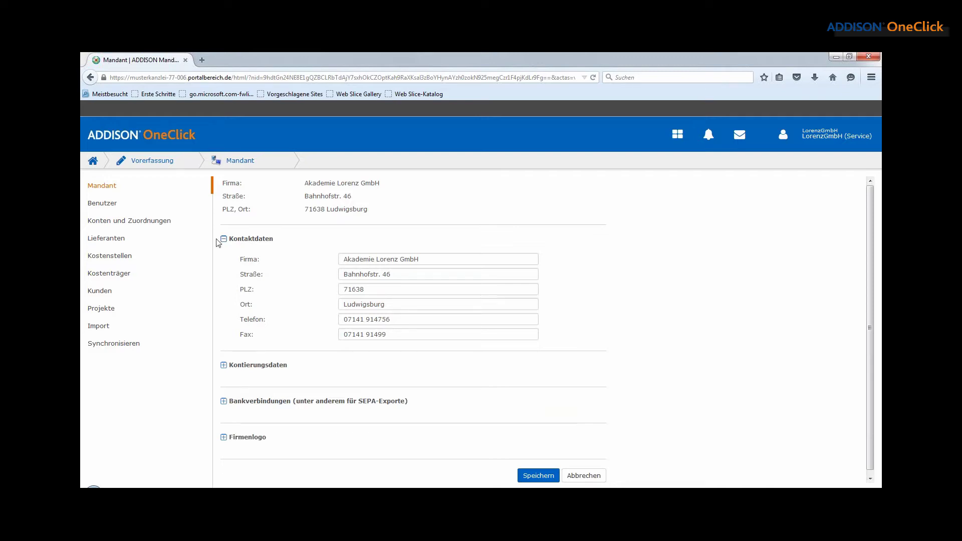
{"action": "left_click", "coordinate": [224, 365]}
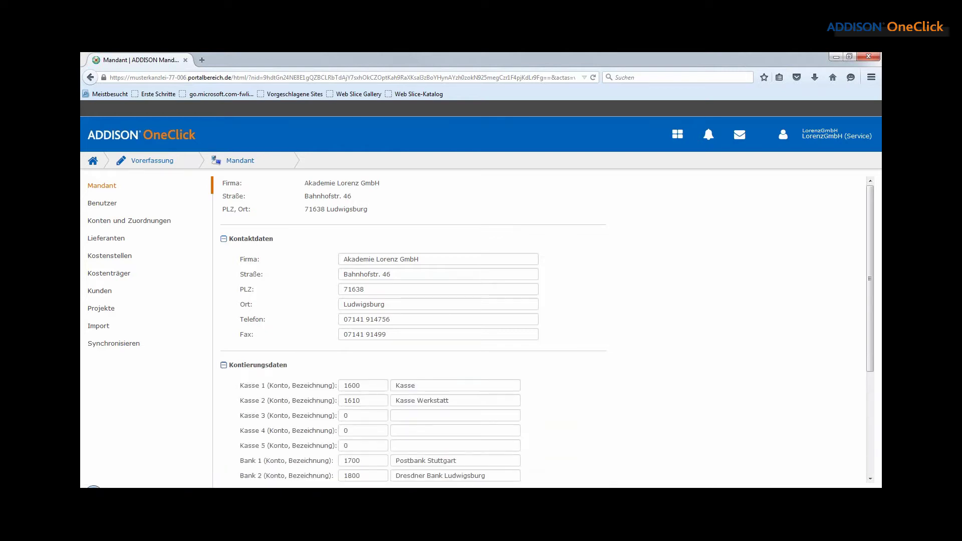
{"action": "left_click_drag", "start_coordinate": [868, 315], "coordinate": [871, 410]}
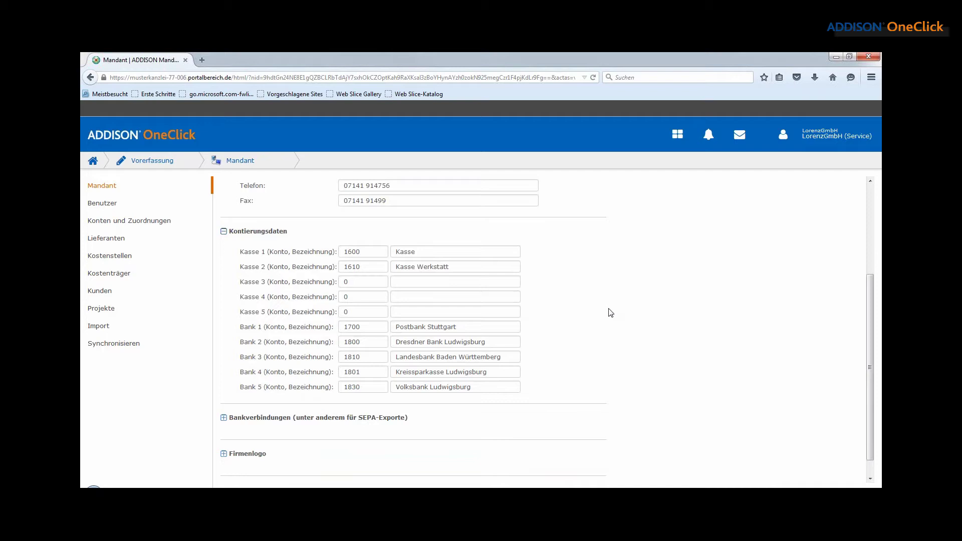
Step: Expand the Bankverbindungen and Firmenlogo sections of the Mandant page and examine their contents
{"action": "left_click", "coordinate": [223, 417]}
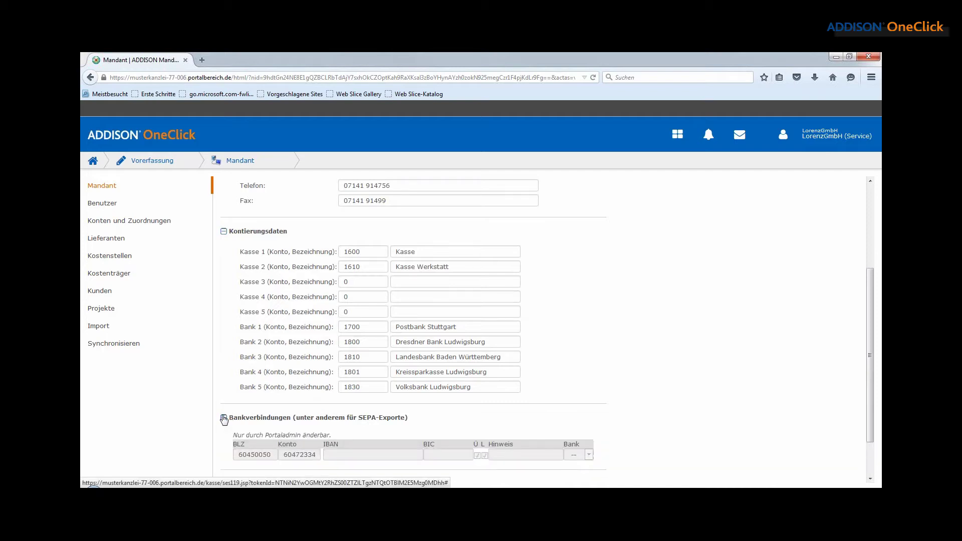
{"action": "scroll", "coordinate": [841, 370], "scroll_direction": "down", "scroll_amount": 2}
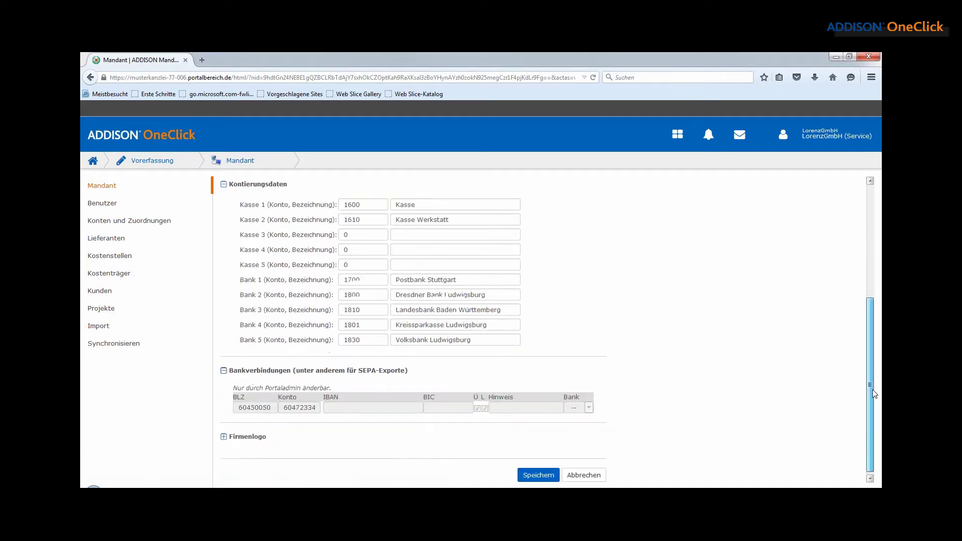
{"action": "left_click", "coordinate": [223, 433]}
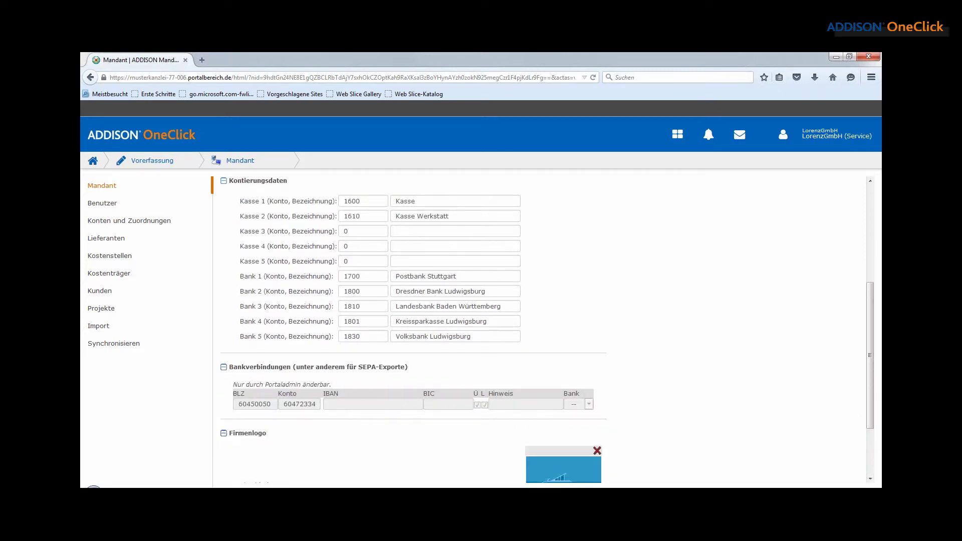
{"action": "left_click_drag", "start_coordinate": [869, 398], "coordinate": [871, 461]}
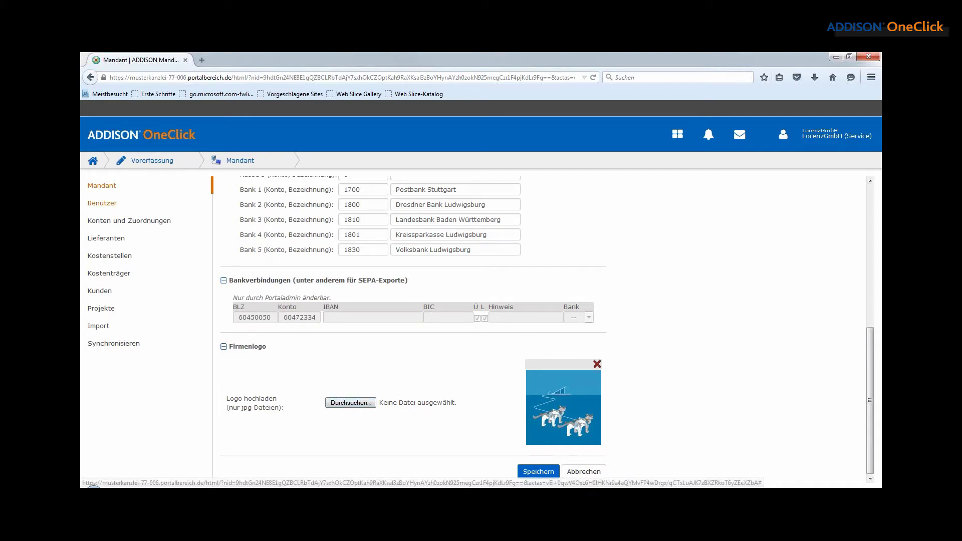
Step: Open the Benutzer settings and check the available Nutzertyp options under Zuordnung und Nutzertyp
{"action": "left_click", "coordinate": [111, 204]}
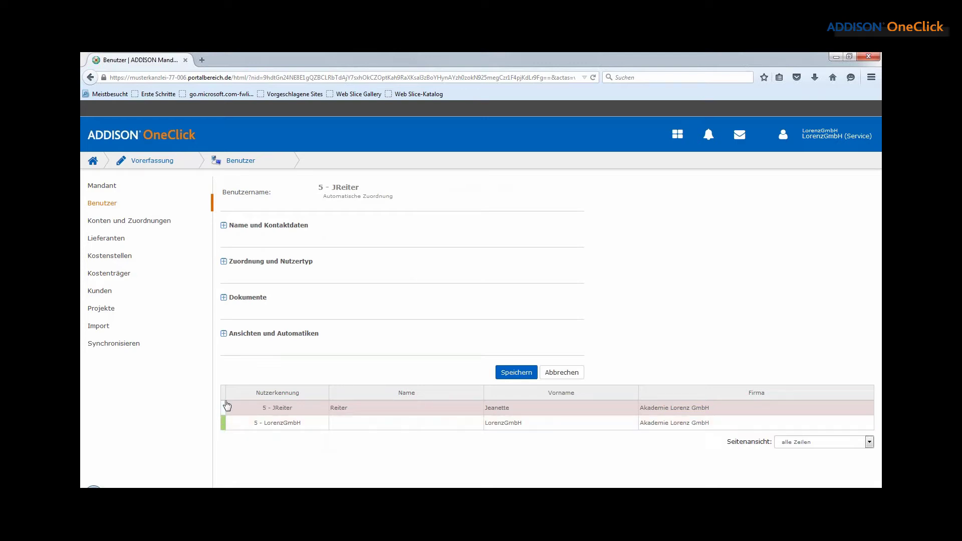
{"action": "left_click", "coordinate": [223, 262]}
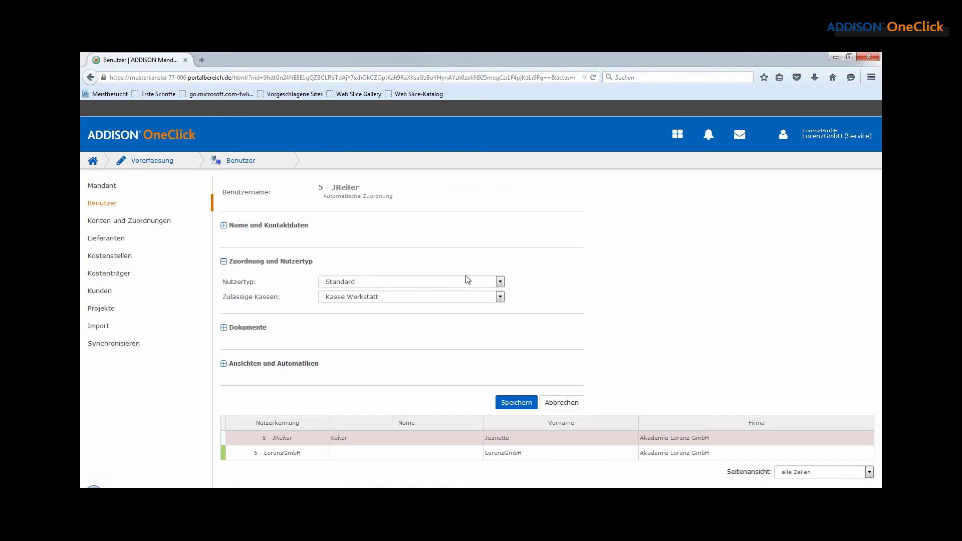
{"action": "left_click", "coordinate": [500, 281]}
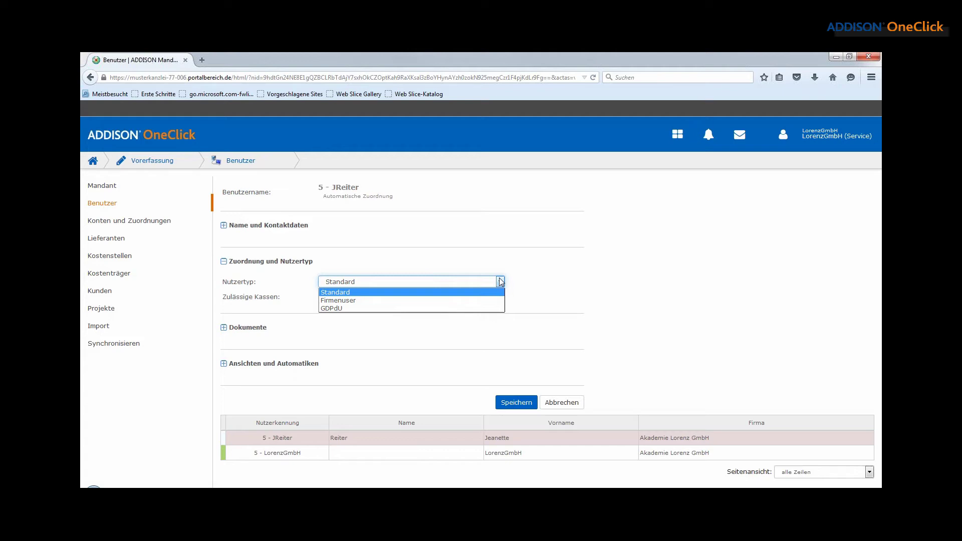
{"action": "left_click", "coordinate": [501, 281]}
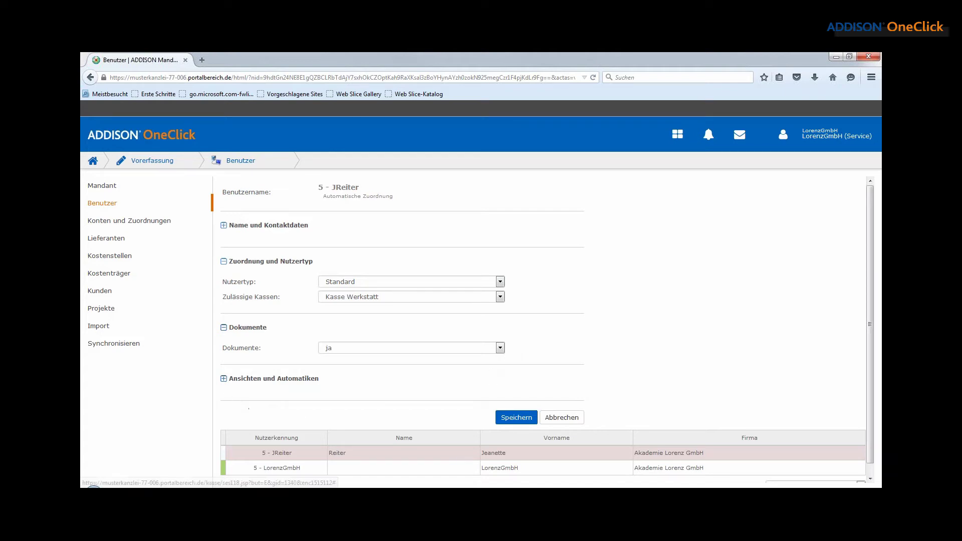
Step: Expand the user's Ansichten und Automatiken section and check the options for Automatische Belegnummer
{"action": "left_click", "coordinate": [273, 378]}
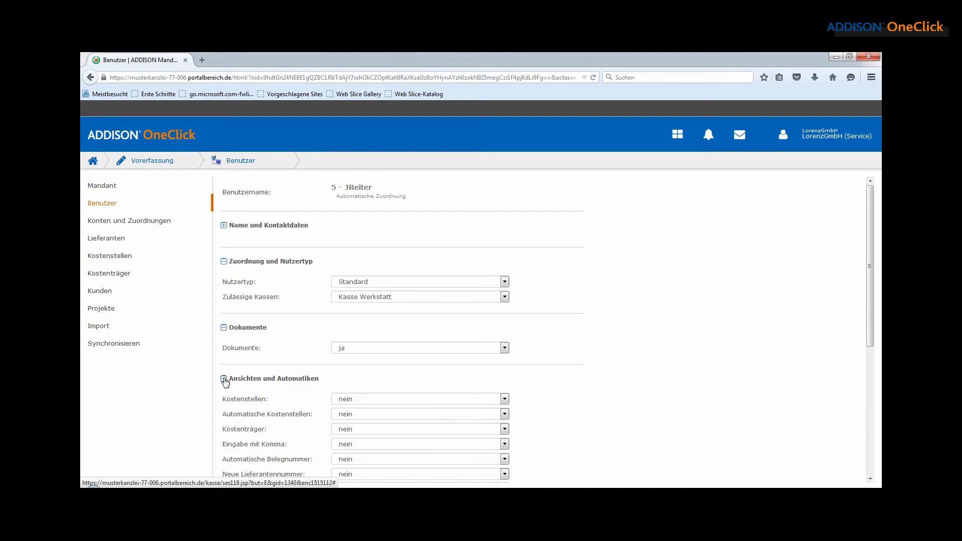
{"action": "left_click_drag", "start_coordinate": [870, 341], "coordinate": [870, 418]}
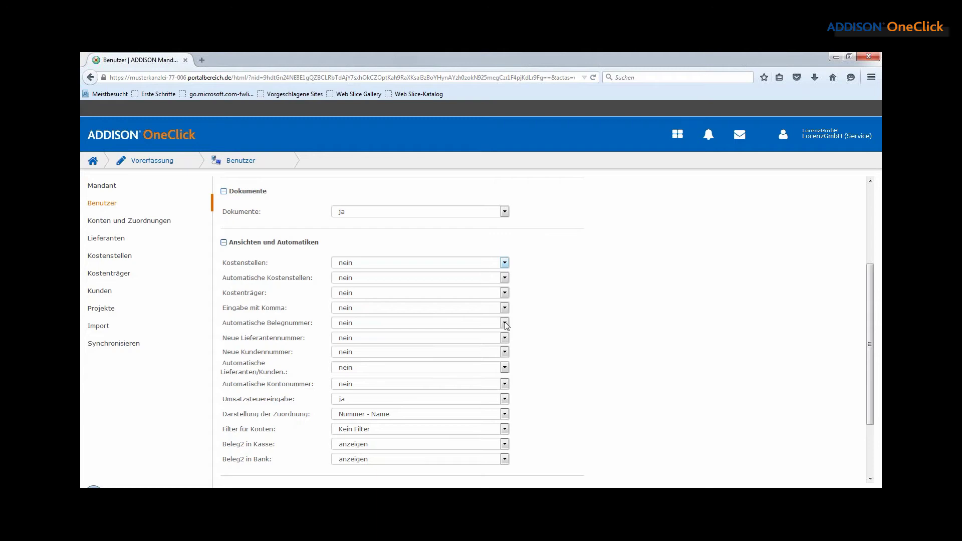
{"action": "left_click", "coordinate": [504, 323]}
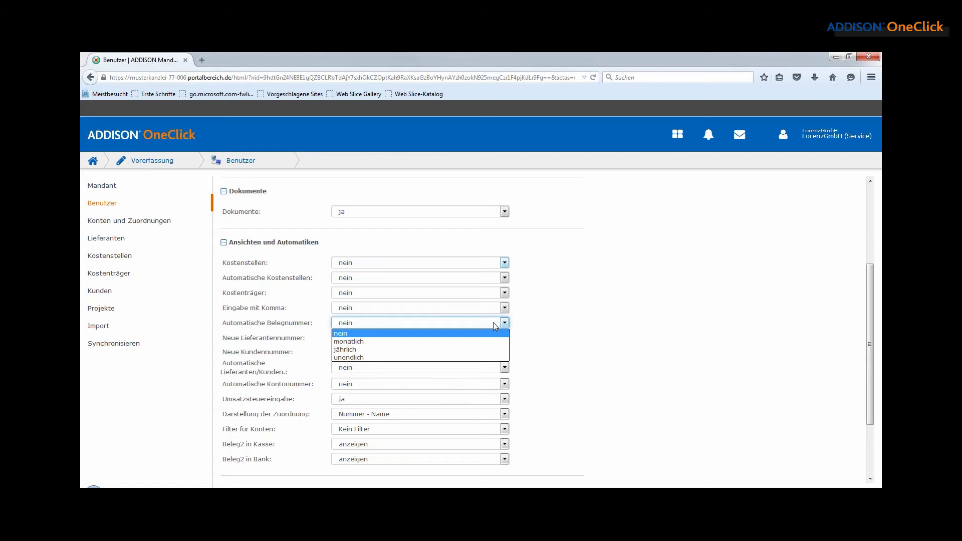
{"action": "left_click", "coordinate": [554, 376]}
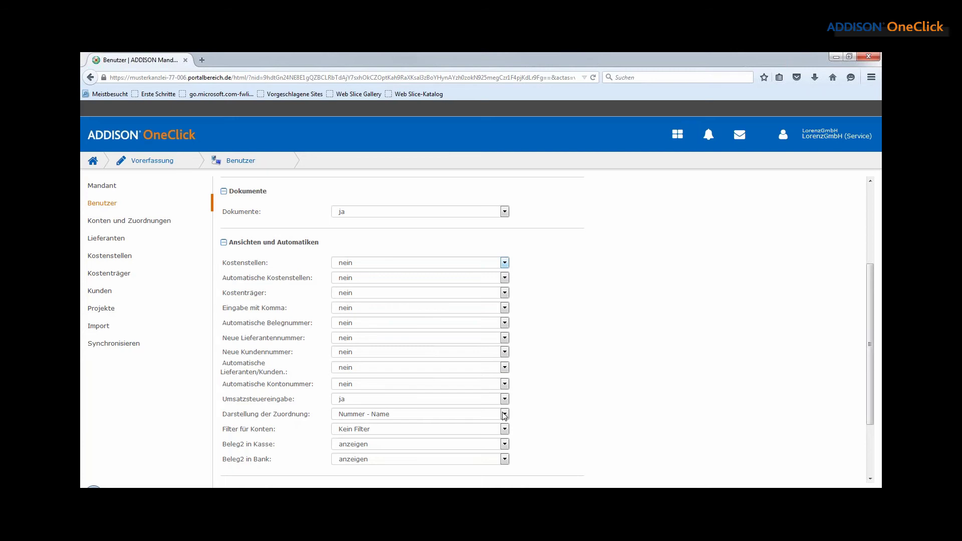
Step: Check the options for Darstellung der Zuordnung and save the user's settings
{"action": "left_click", "coordinate": [504, 414]}
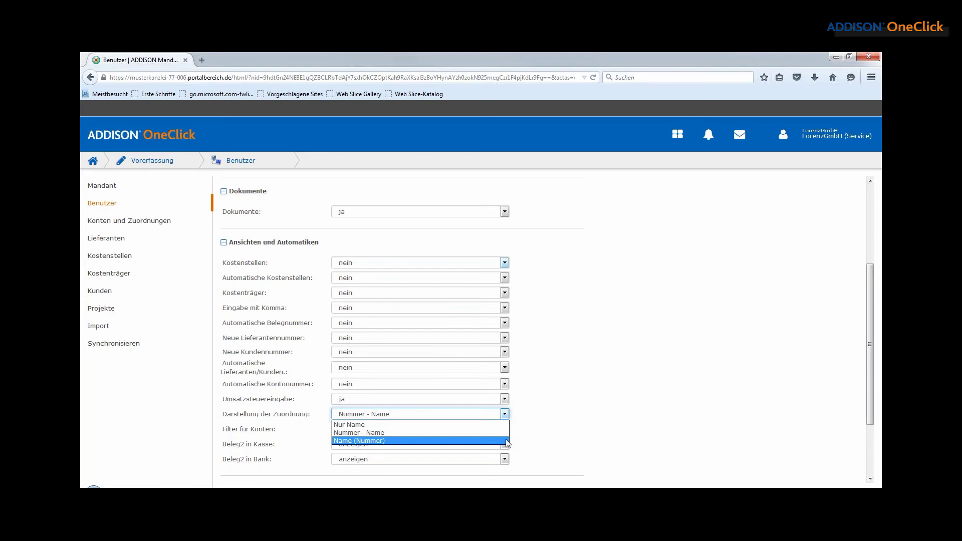
{"action": "left_click", "coordinate": [578, 446]}
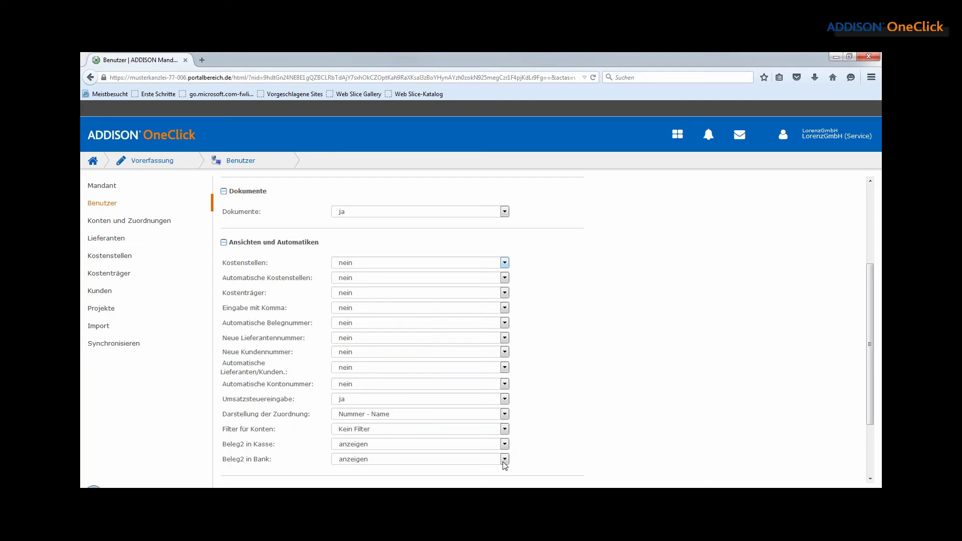
{"action": "left_click_drag", "start_coordinate": [871, 420], "coordinate": [872, 461]}
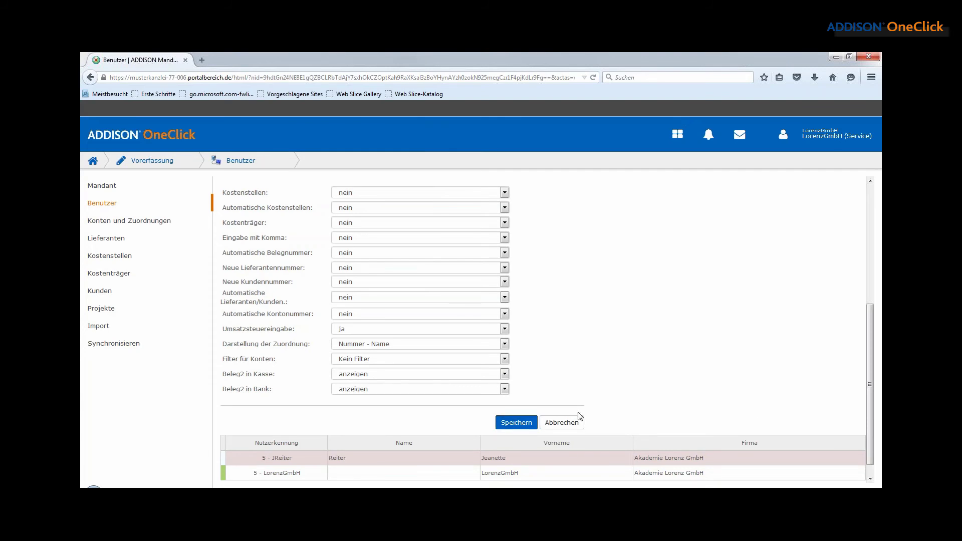
{"action": "left_click", "coordinate": [513, 423]}
Step: Open Konten und Zuordnungen, check the Umsatzsteuersatz and Kontenart options, and look through the account list to its end
{"action": "left_click", "coordinate": [130, 223]}
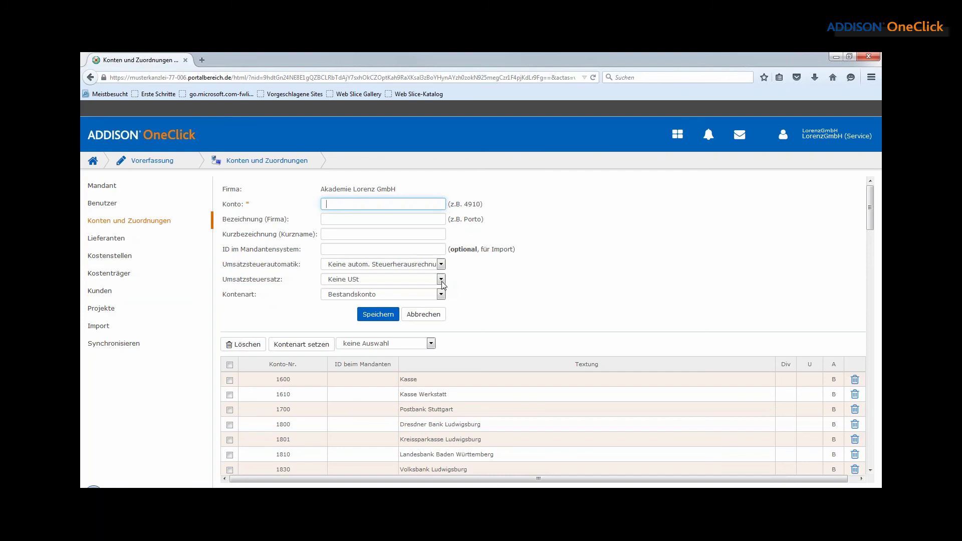
{"action": "left_click", "coordinate": [441, 281]}
{"action": "left_click", "coordinate": [478, 295]}
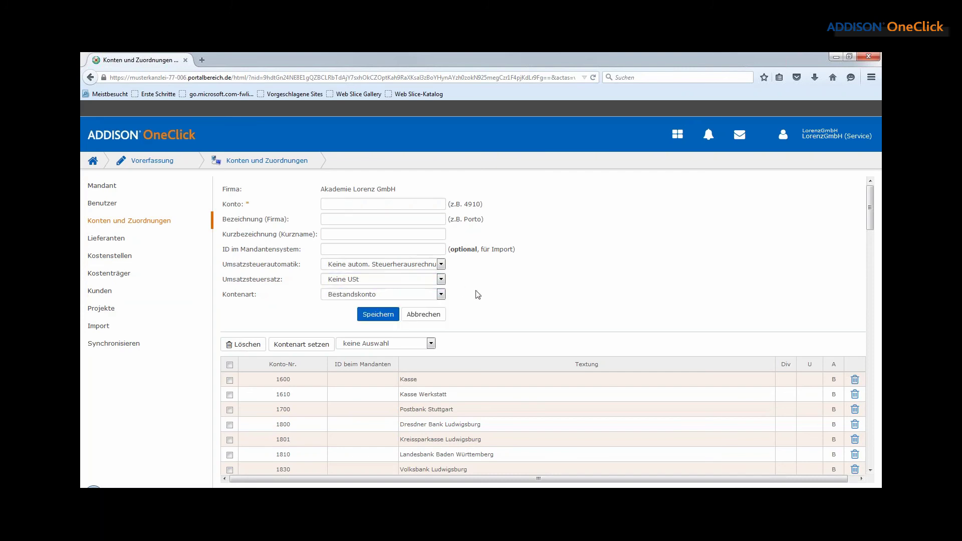
{"action": "left_click", "coordinate": [441, 294]}
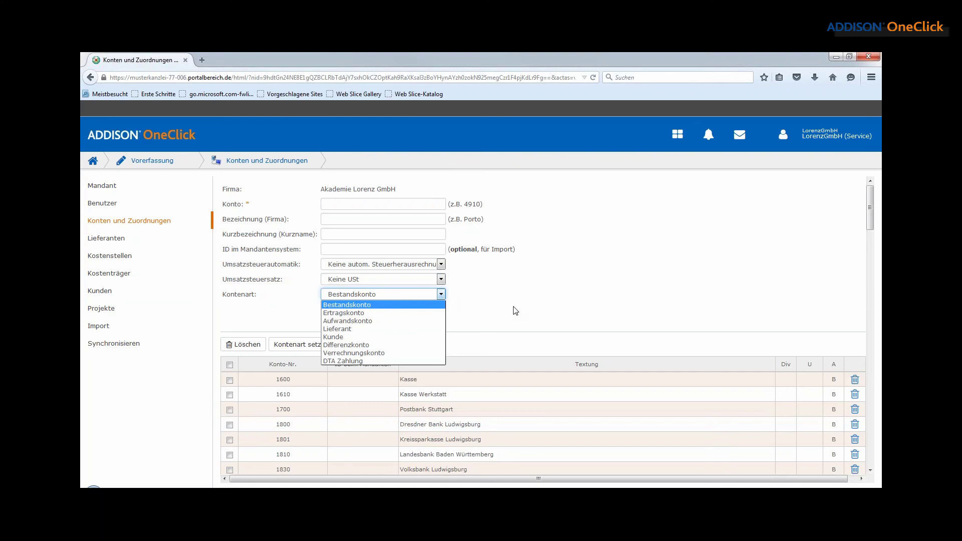
{"action": "left_click", "coordinate": [551, 310]}
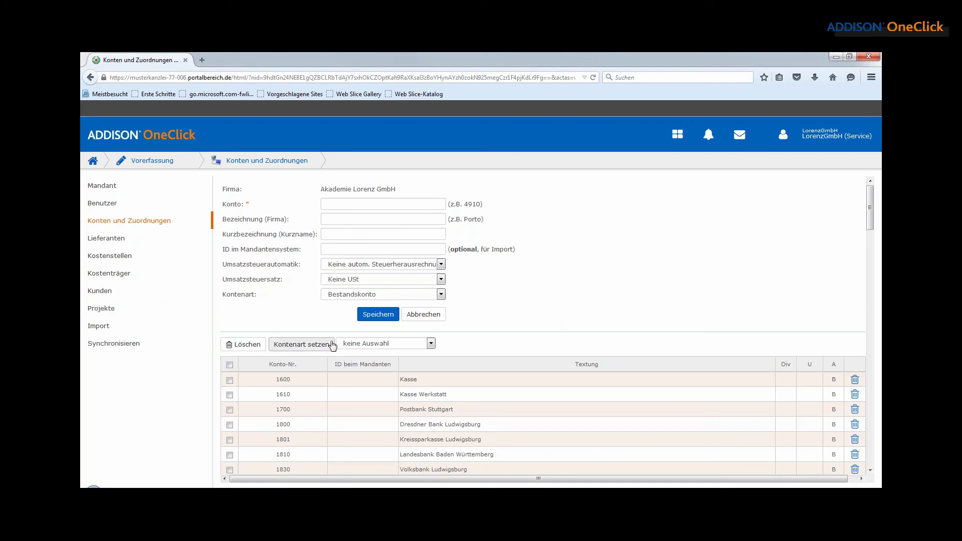
{"action": "left_click_drag", "start_coordinate": [870, 226], "coordinate": [871, 450]}
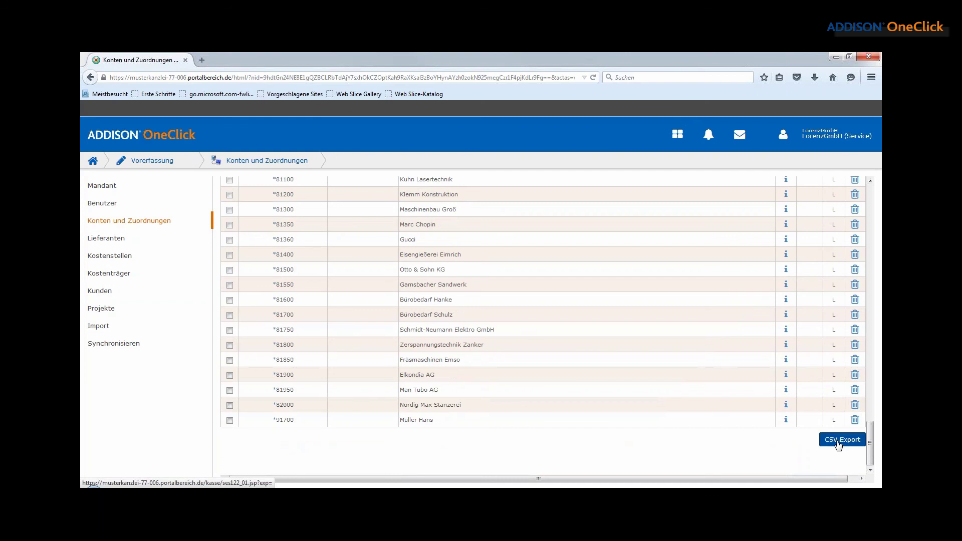
Step: Look through the Lieferanten, Kostenstellen, Kostenträger, Kunden and Projekte pages and open the Import page
{"action": "left_click", "coordinate": [106, 238]}
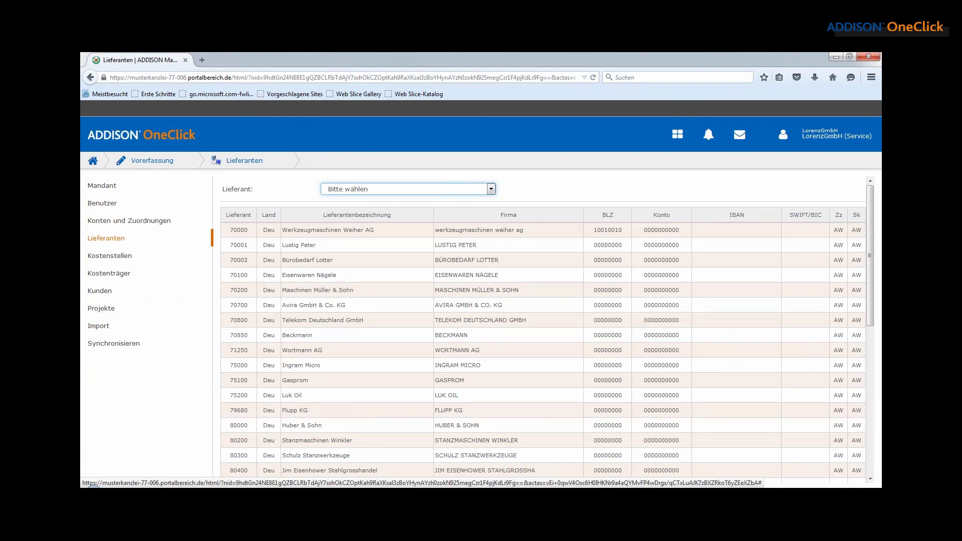
{"action": "left_click", "coordinate": [108, 256]}
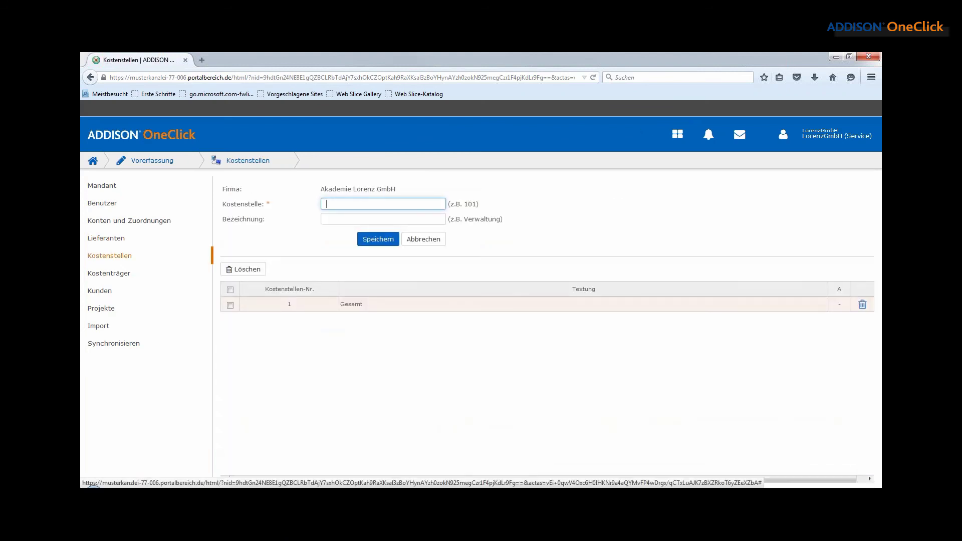
{"action": "left_click", "coordinate": [119, 274]}
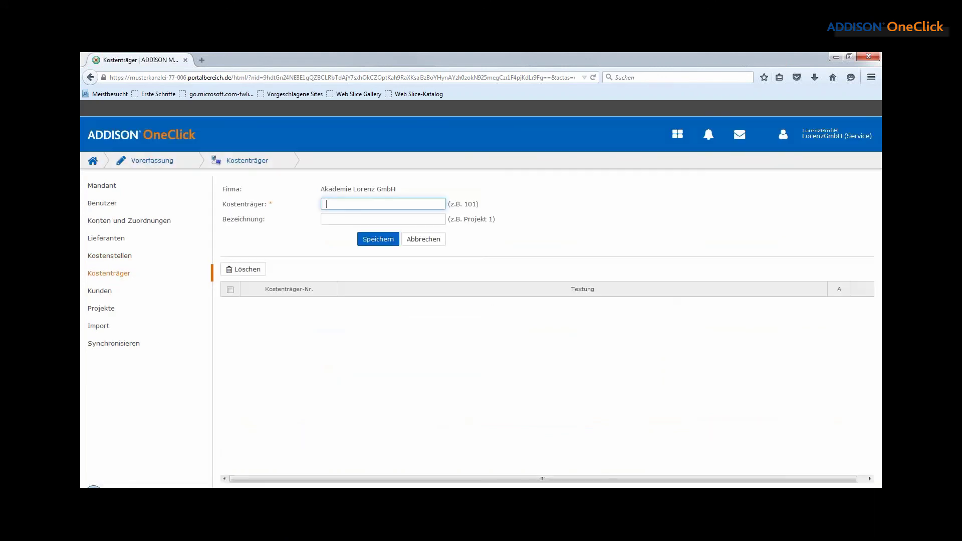
{"action": "left_click", "coordinate": [100, 290]}
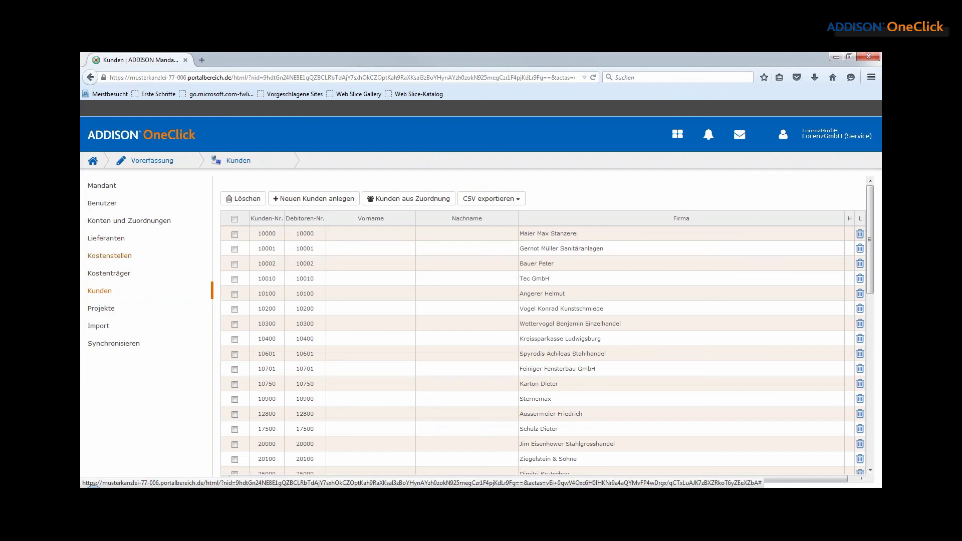
{"action": "left_click", "coordinate": [109, 310]}
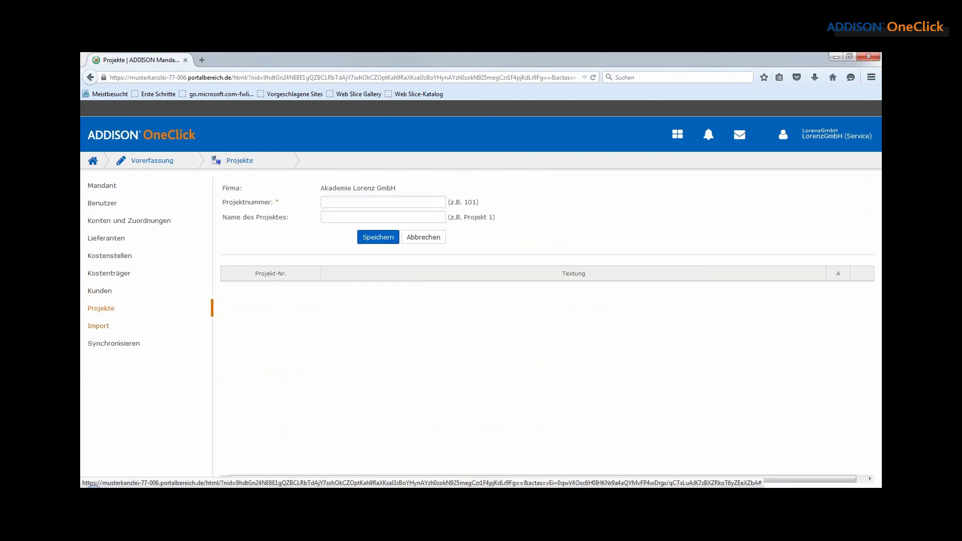
{"action": "left_click", "coordinate": [98, 326]}
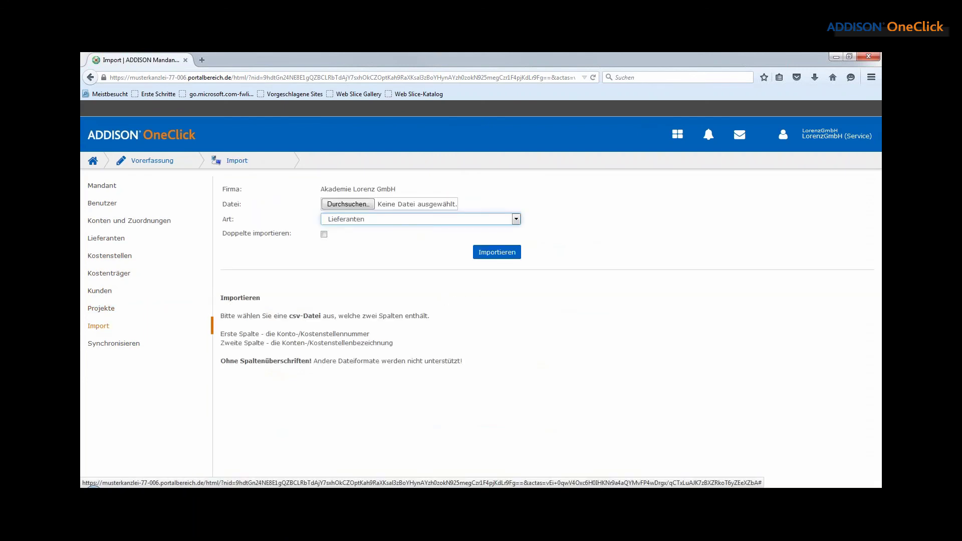